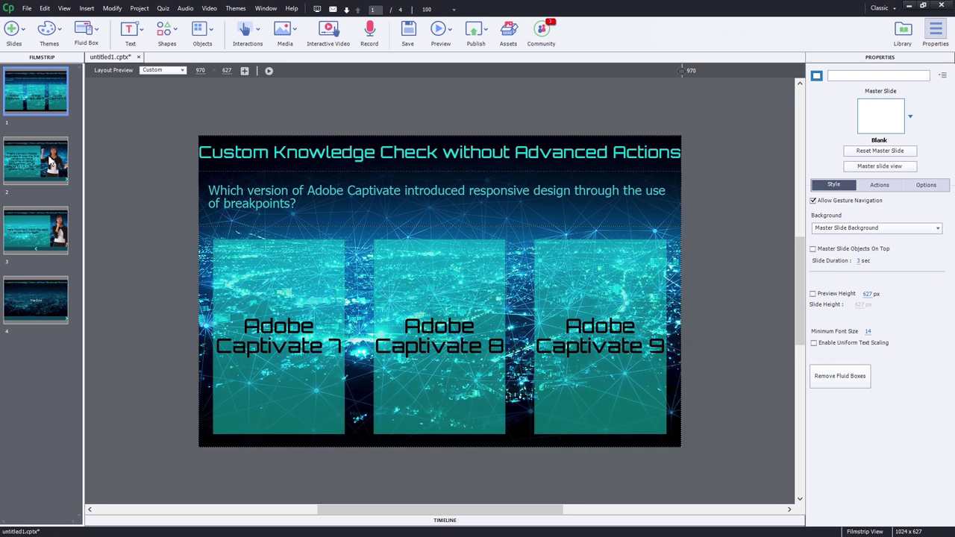
Look through slide 2 (correct feedback), slide 3 (incorrect feedback) and slide 4 (The End) in the Filmstrip
click(45, 159)
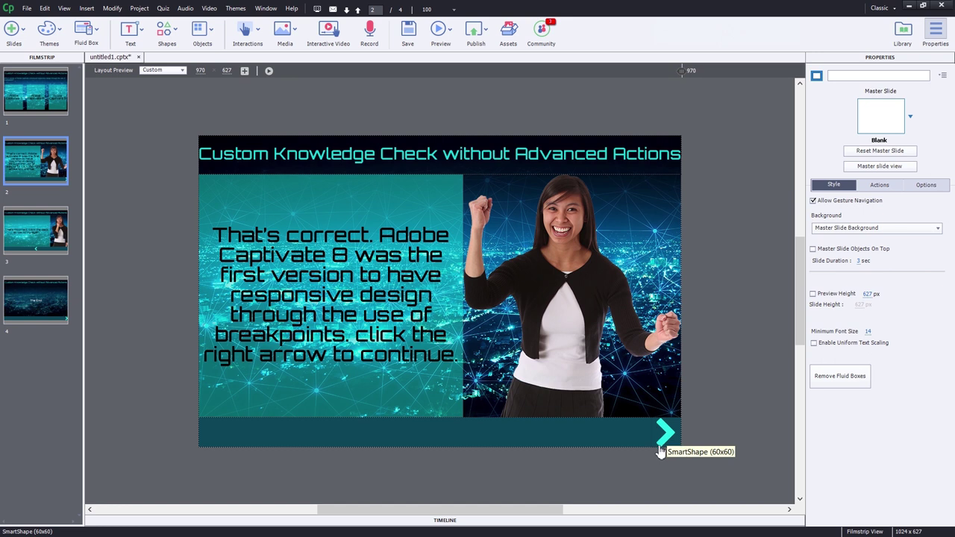
click(43, 236)
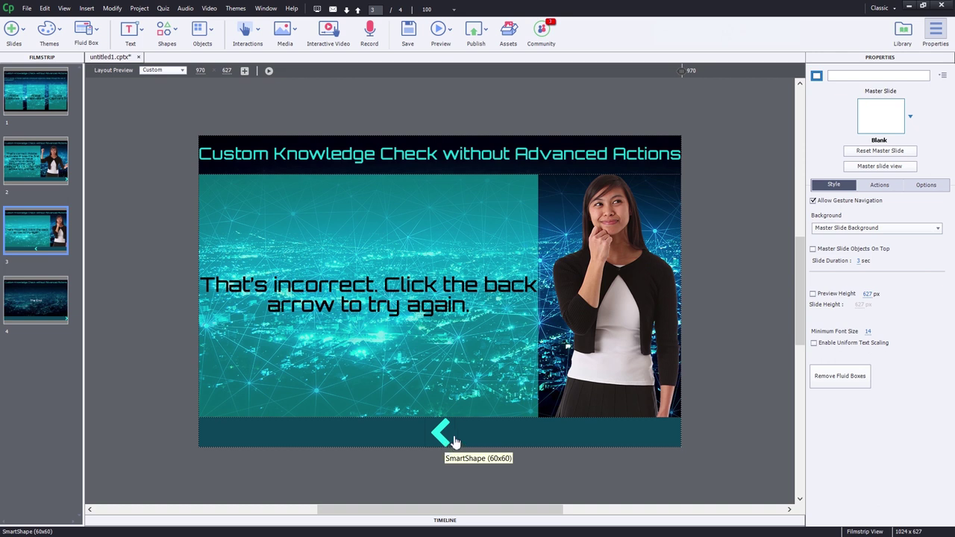
click(41, 304)
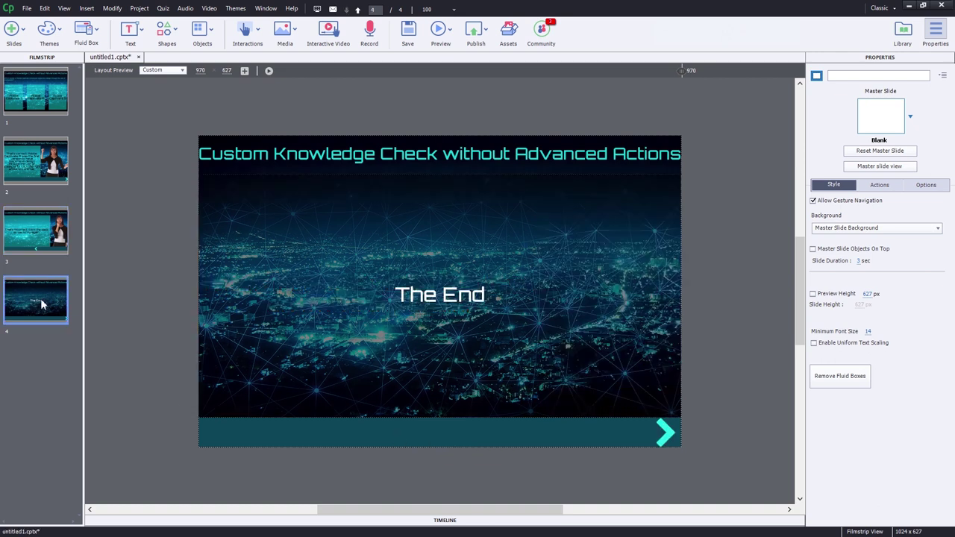
On slide 1, make all three answer boxes (Captivate 7, 8, 9) jump to slide 3 on success
click(52, 86)
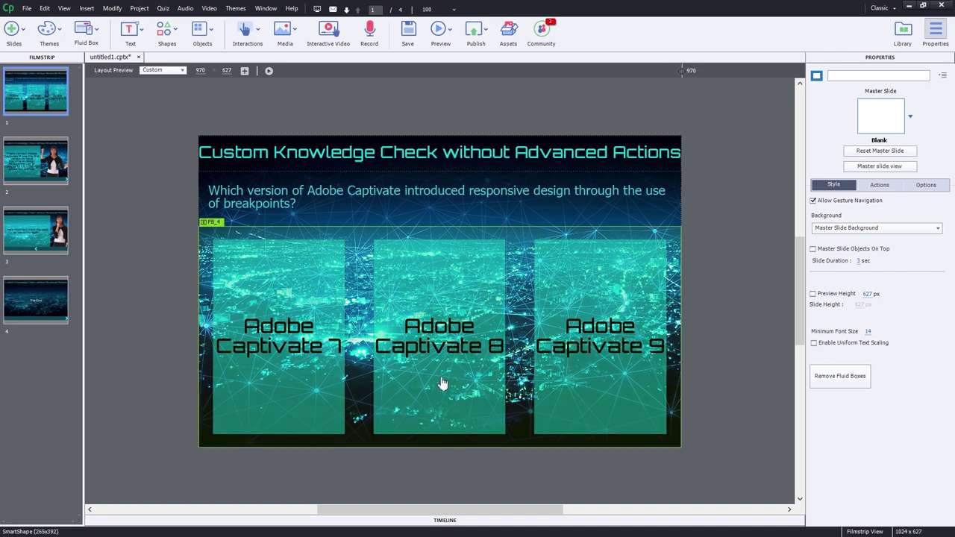
click(317, 329)
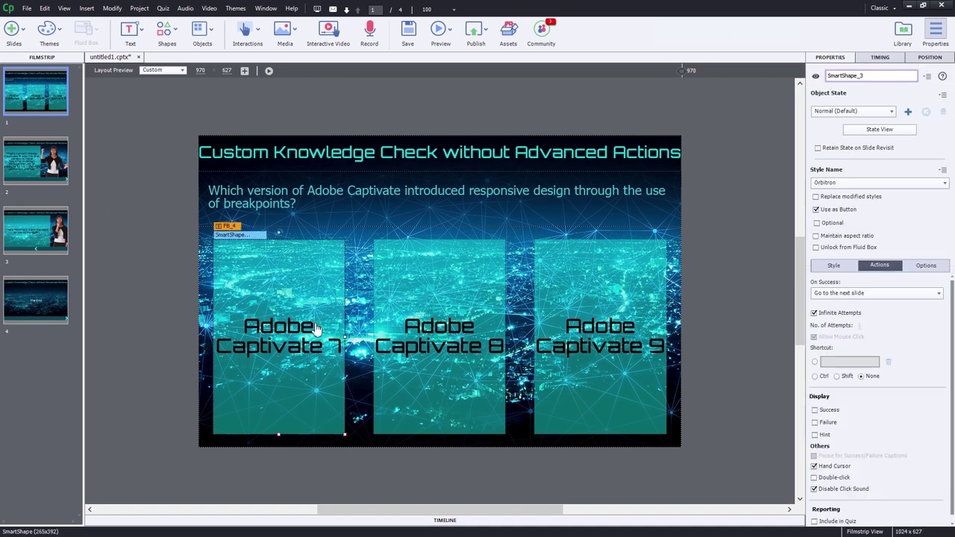
ctrl+click(408, 331)
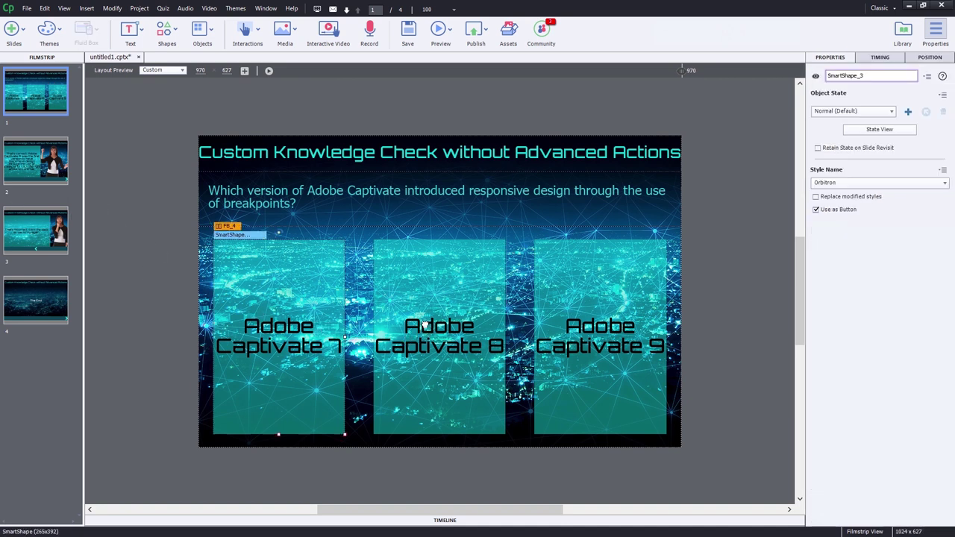
ctrl+click(575, 322)
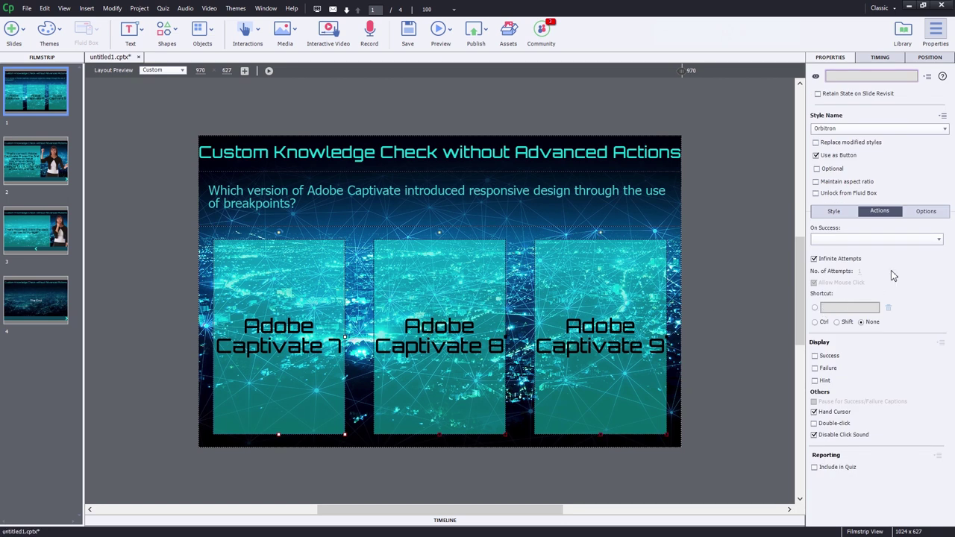
click(886, 240)
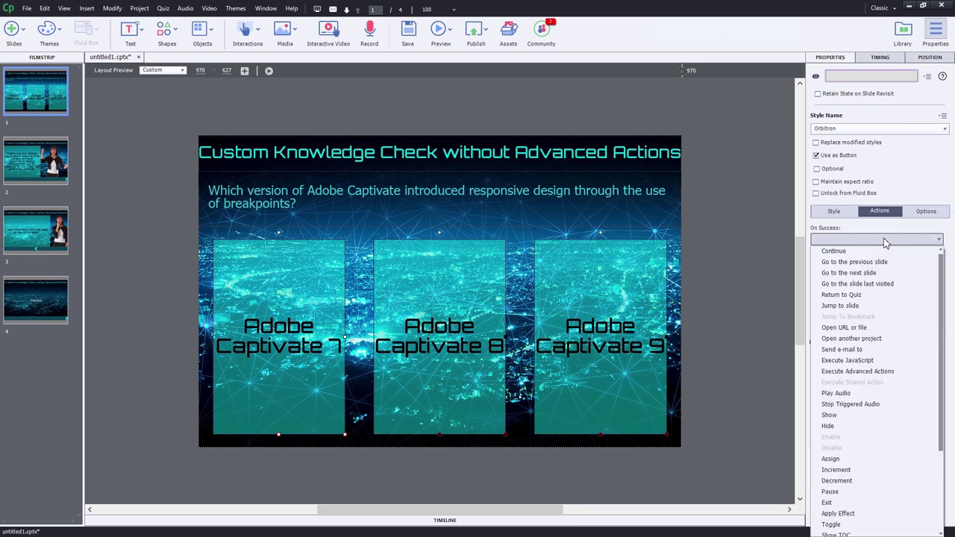
click(879, 311)
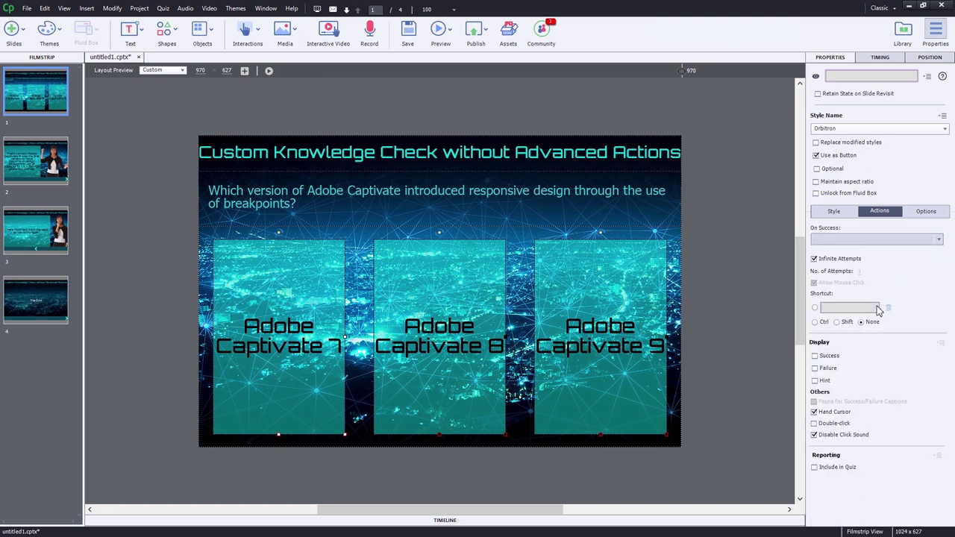
click(872, 260)
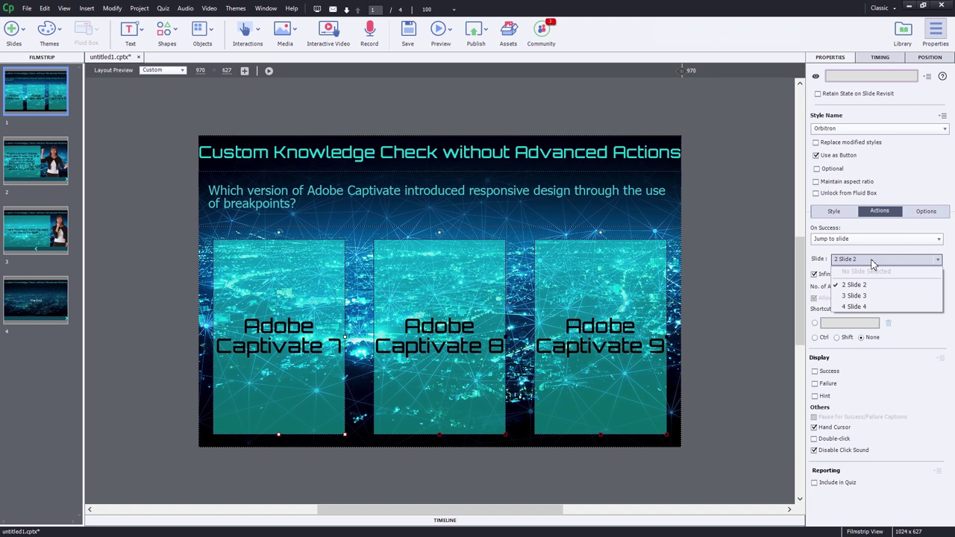
click(875, 297)
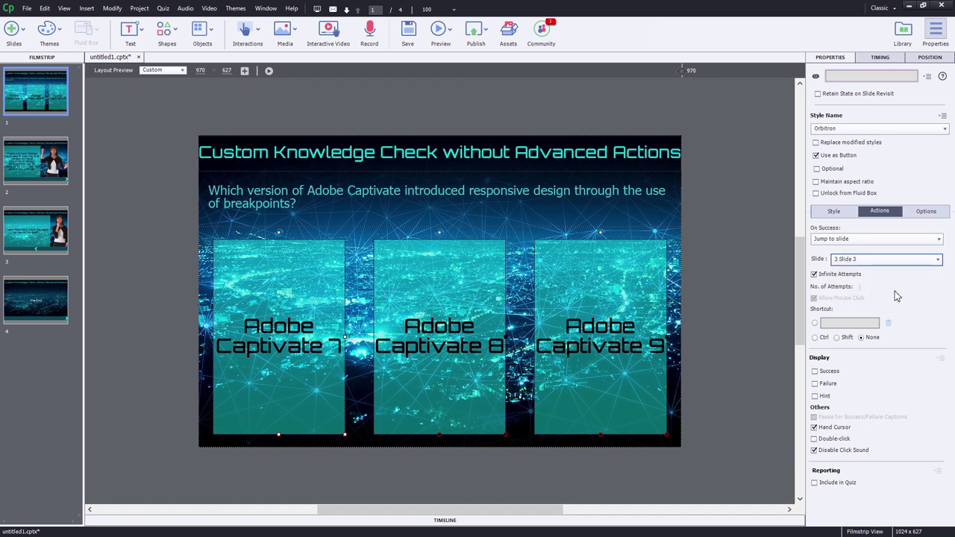
Change the Adobe Captivate 8 answer box to jump to slide 2 instead
click(718, 314)
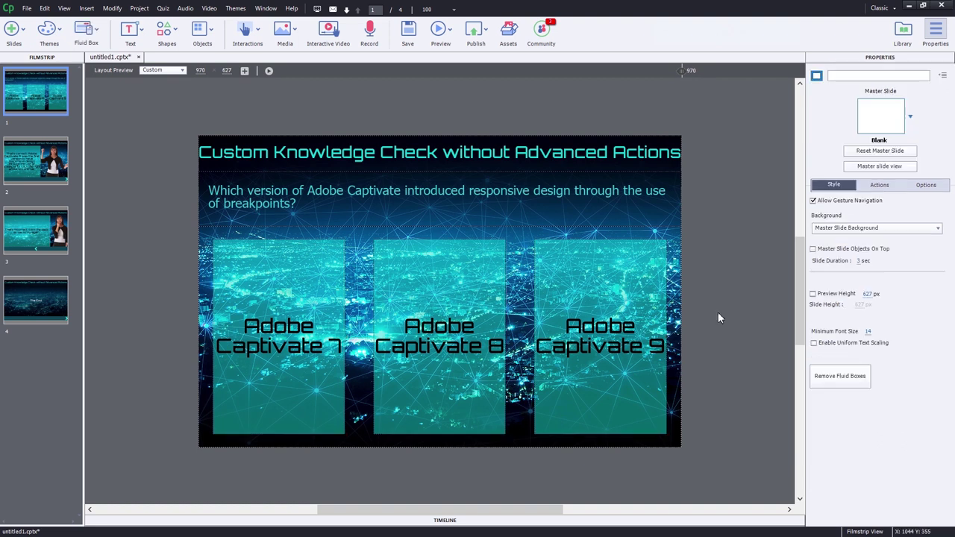
click(451, 341)
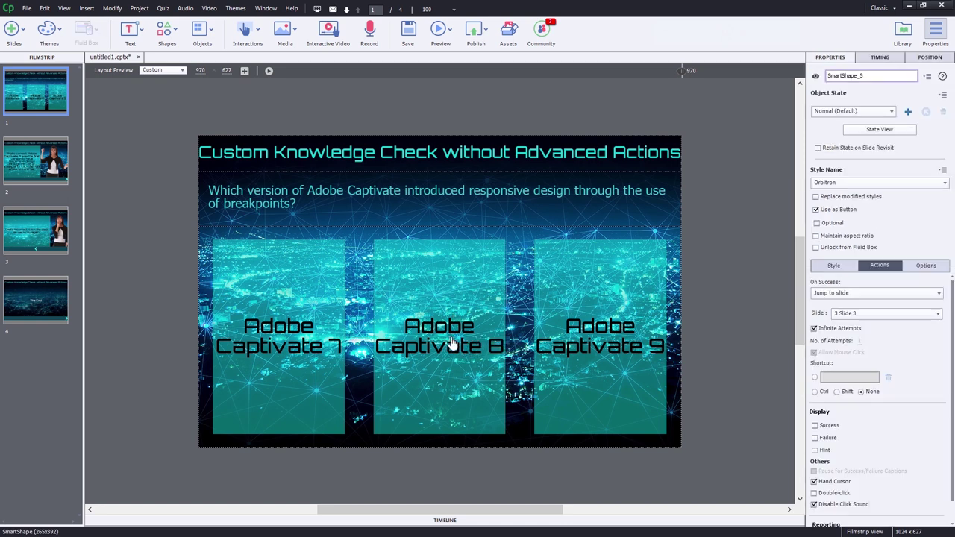
click(866, 313)
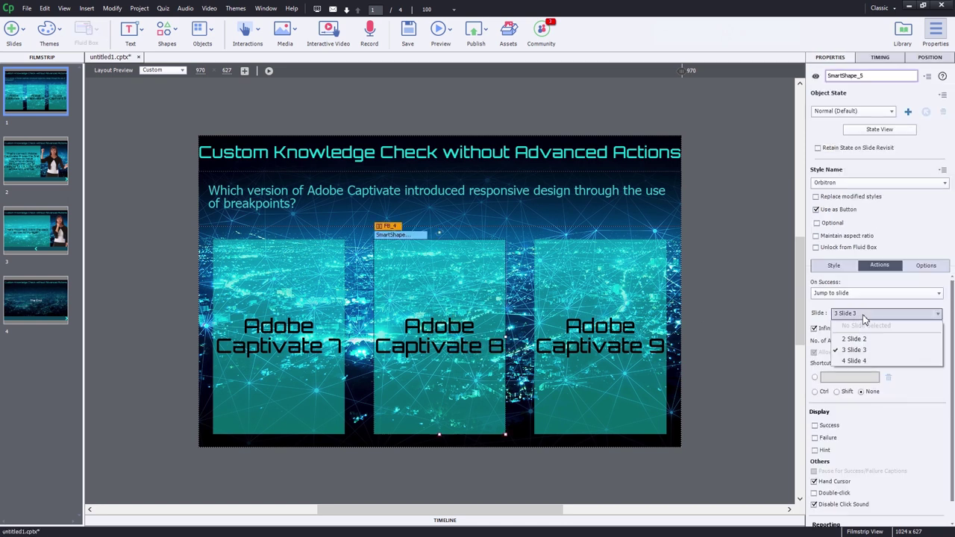
click(866, 340)
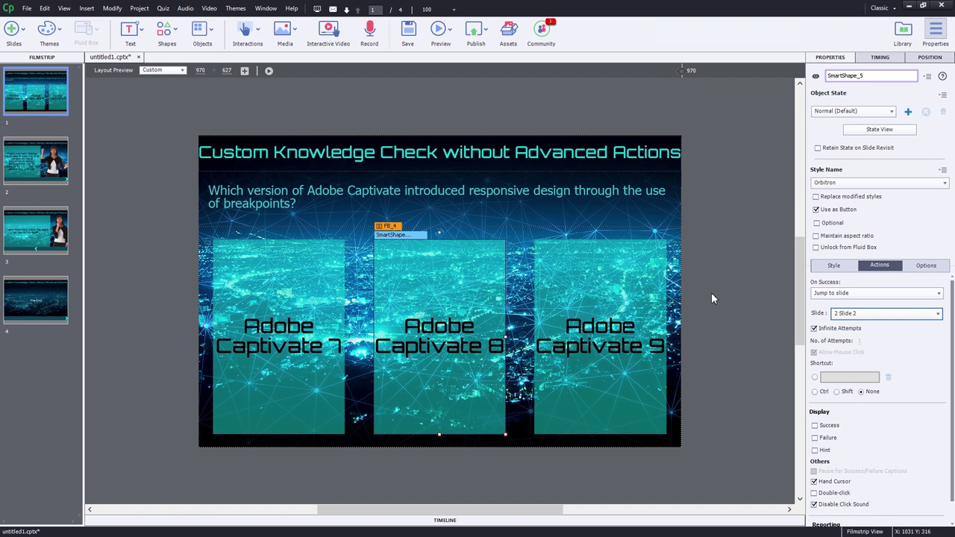
On slide 2, set the right arrow's On Success action to Jump to slide 4, then open slide 3
click(37, 158)
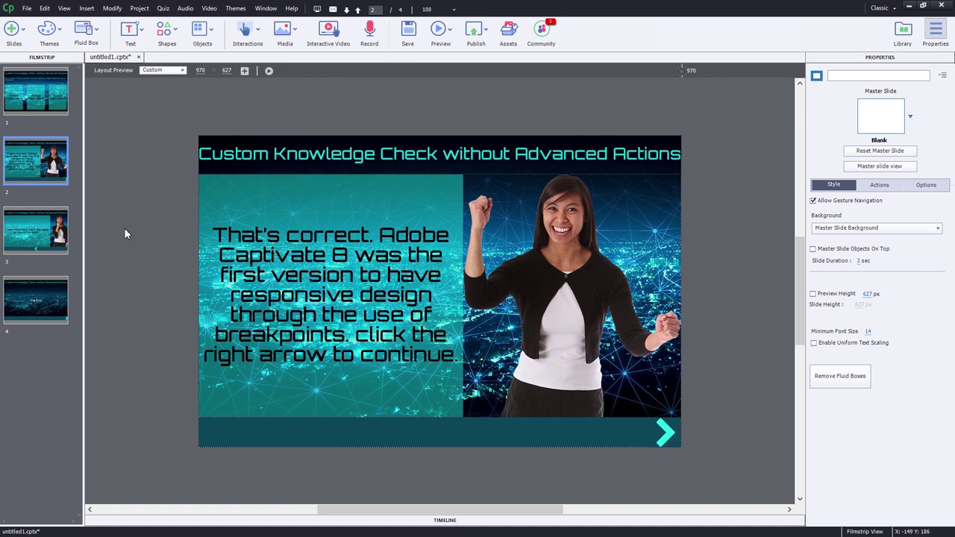
click(667, 433)
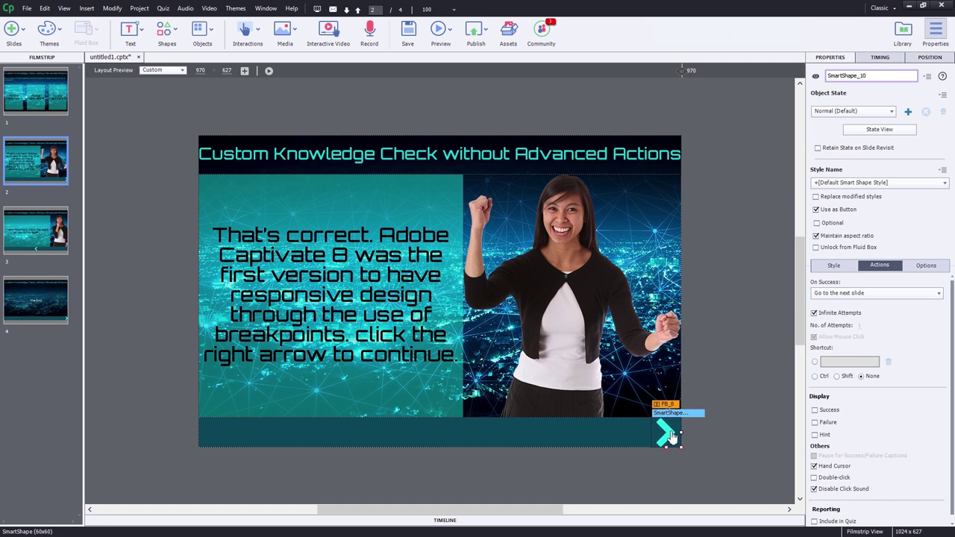
click(886, 294)
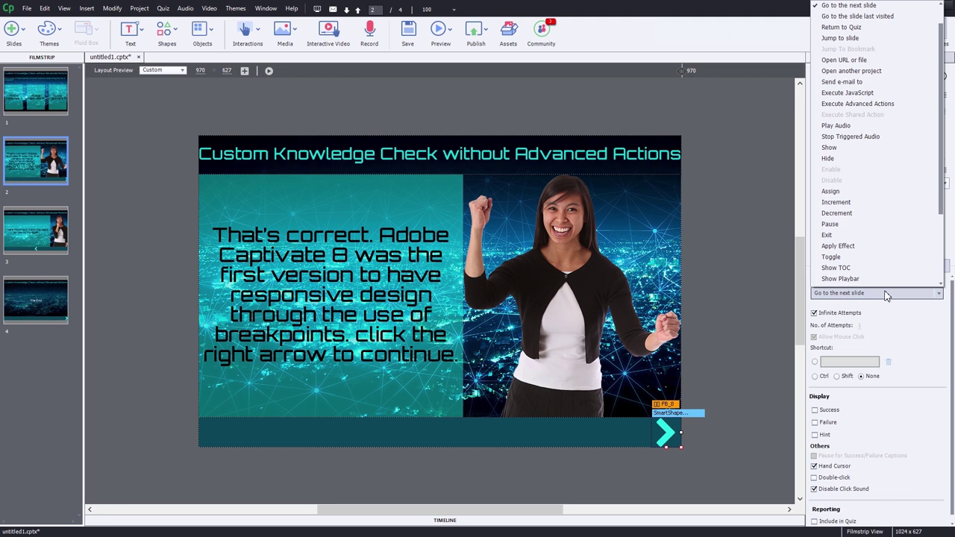
click(842, 38)
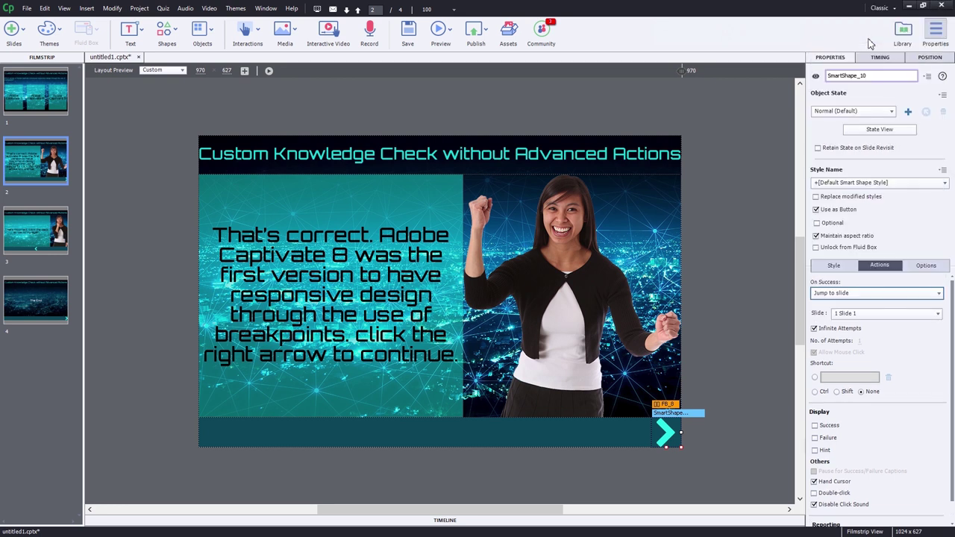
click(878, 318)
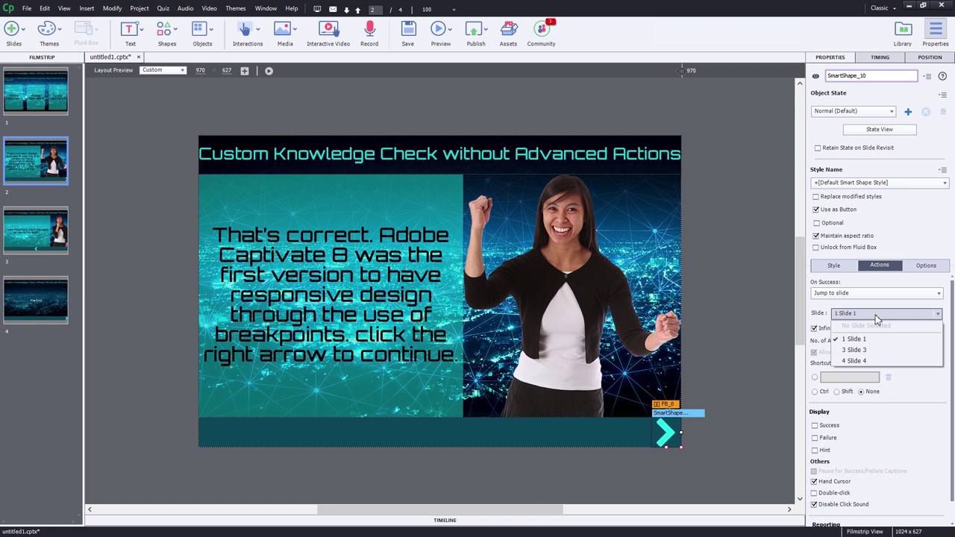
click(875, 362)
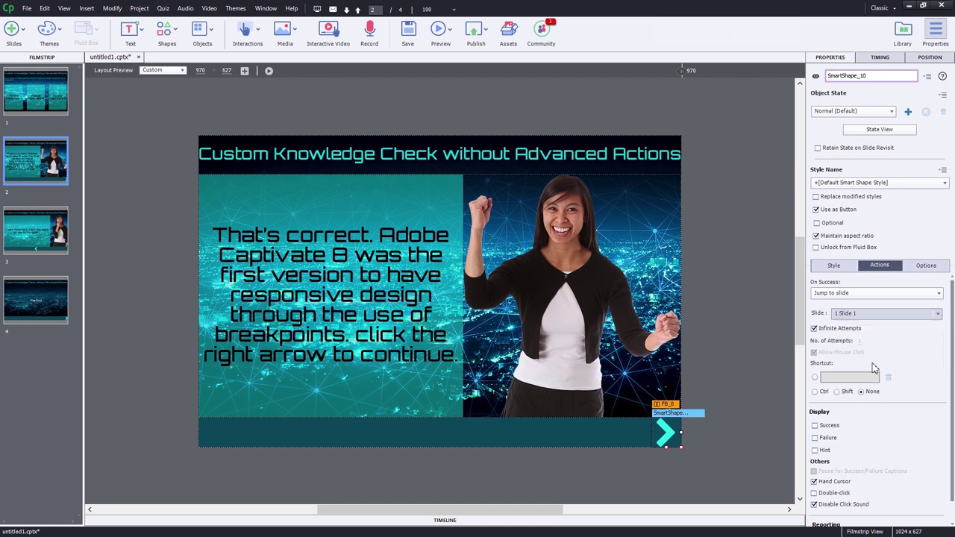
click(42, 240)
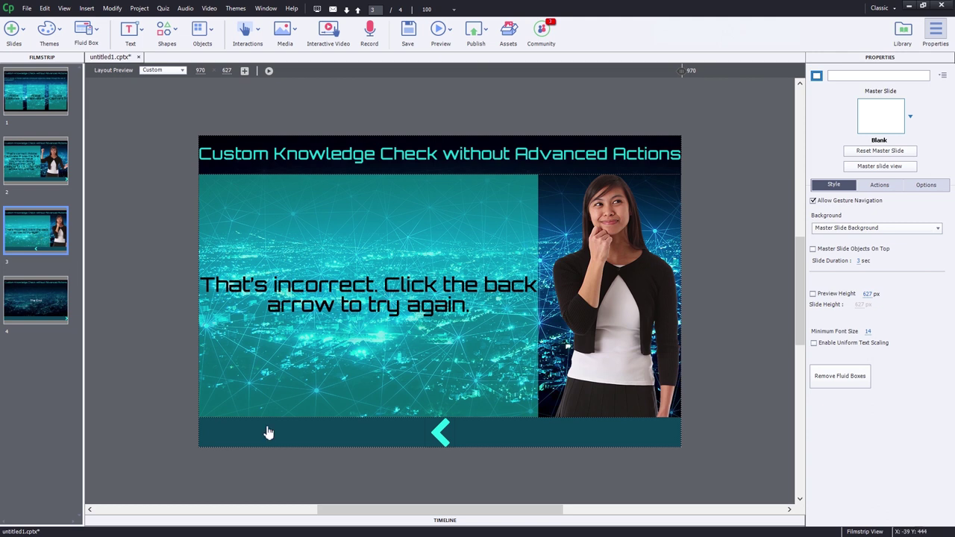
Set slide 3's back arrow On Success action to Jump to slide 1
click(443, 436)
click(445, 440)
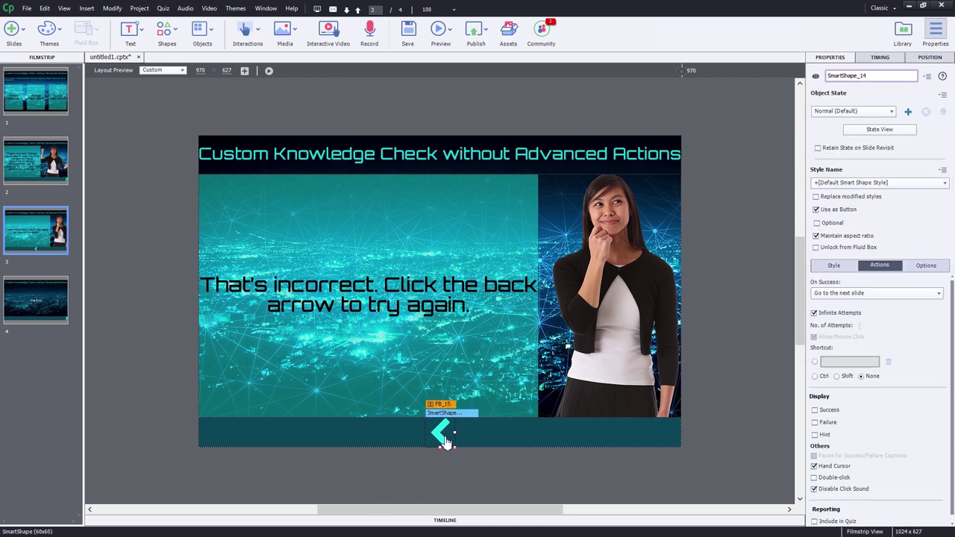
click(881, 296)
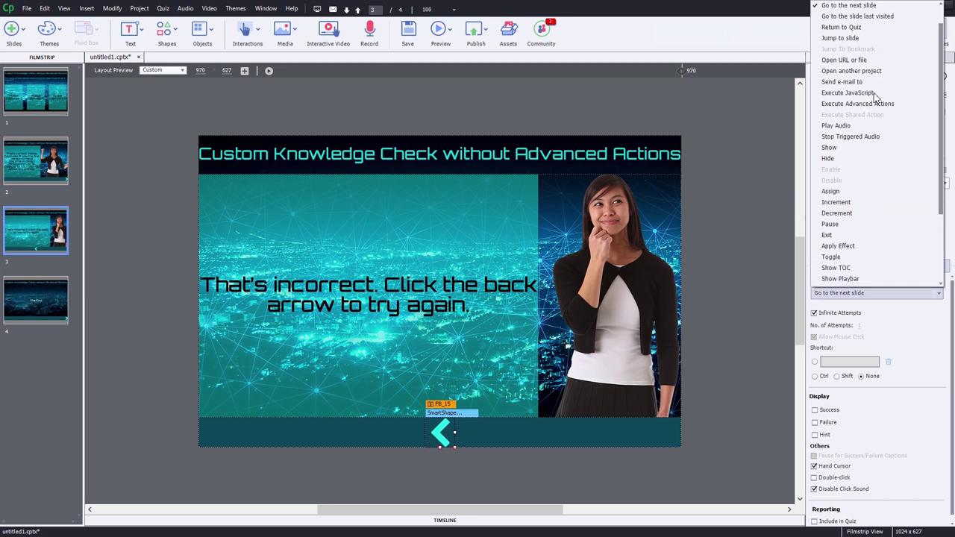
click(873, 41)
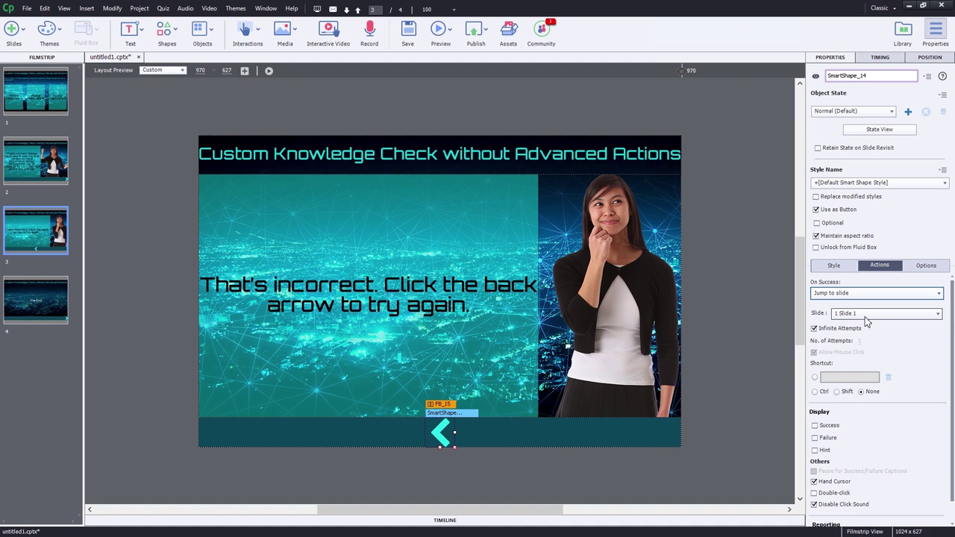
Check slide 4, return to question slide 1, and bring up the Preview options
click(38, 302)
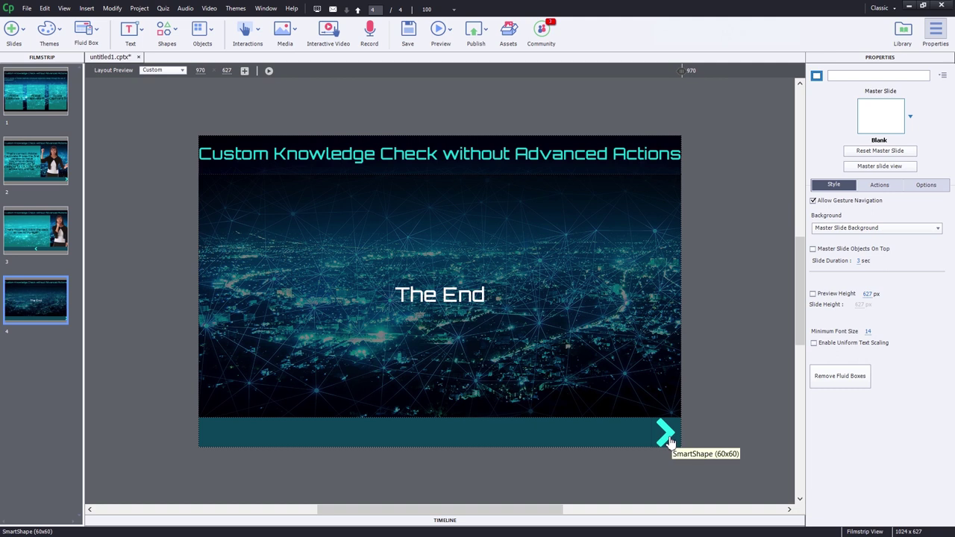
click(48, 90)
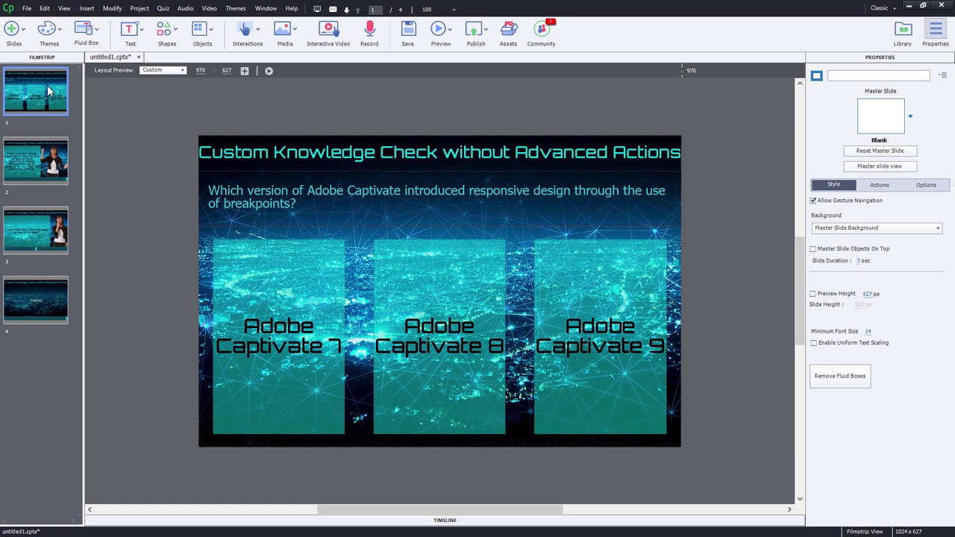
click(449, 35)
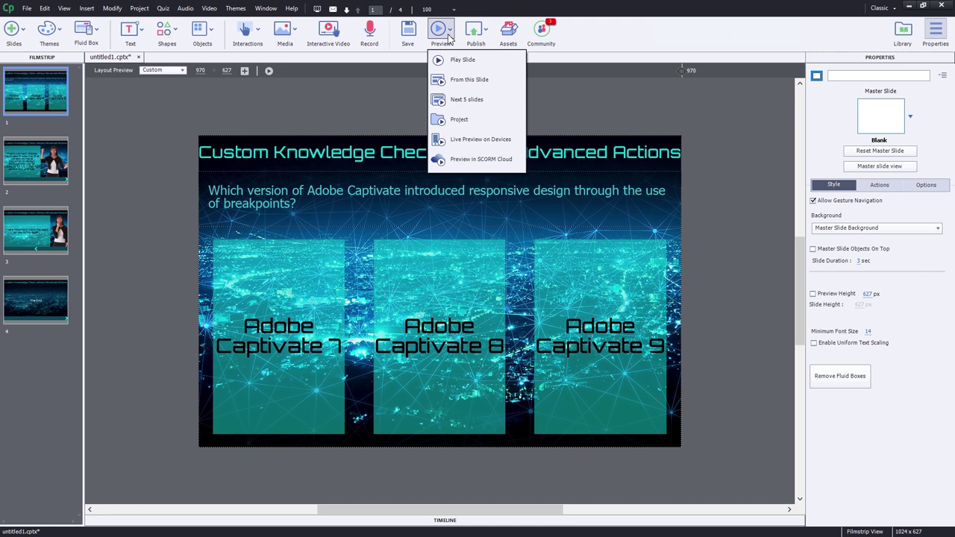
Preview the project in the browser, narrowing then widening it to test the responsive layout
click(457, 119)
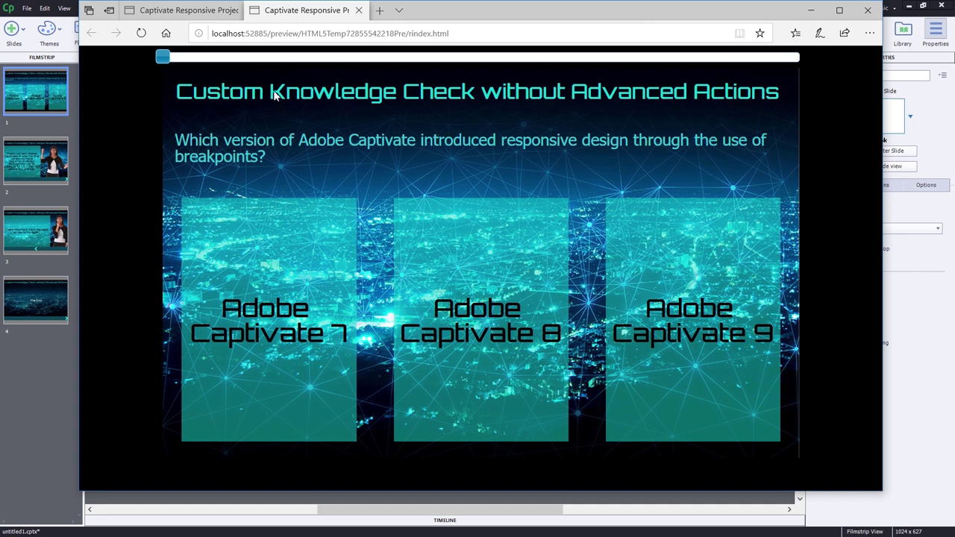
drag(164, 59, 675, 78)
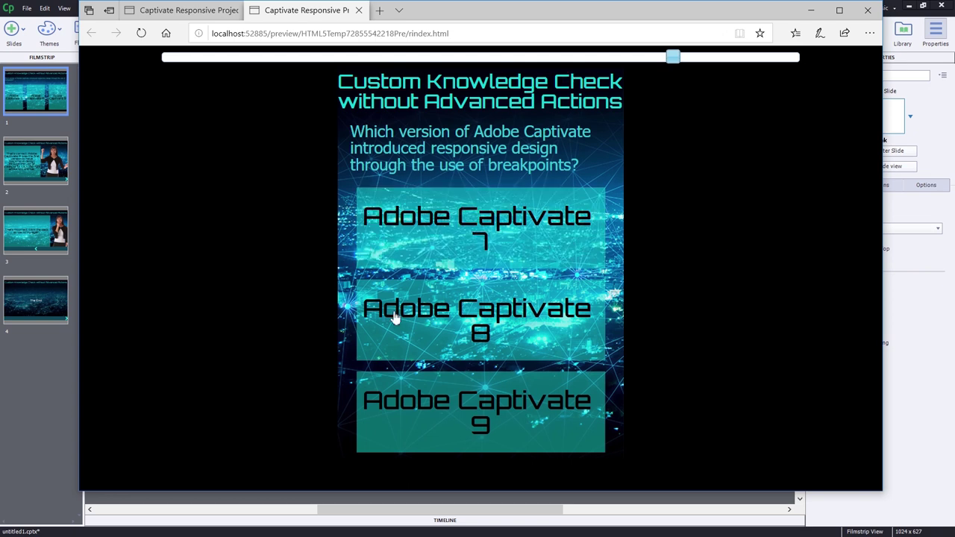
drag(673, 57, 68, 79)
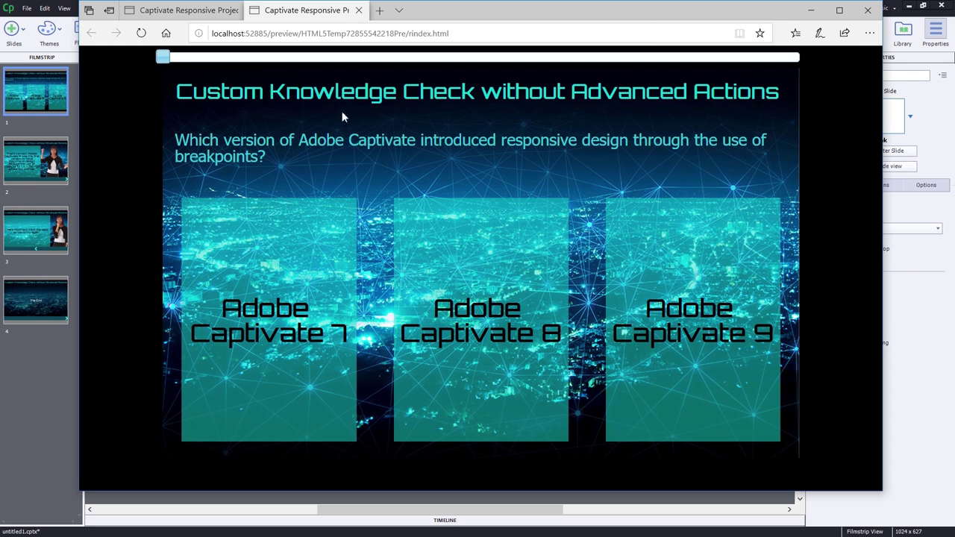
Test both paths: Captivate 7 and back, then Captivate 8 and onward to The End
click(255, 337)
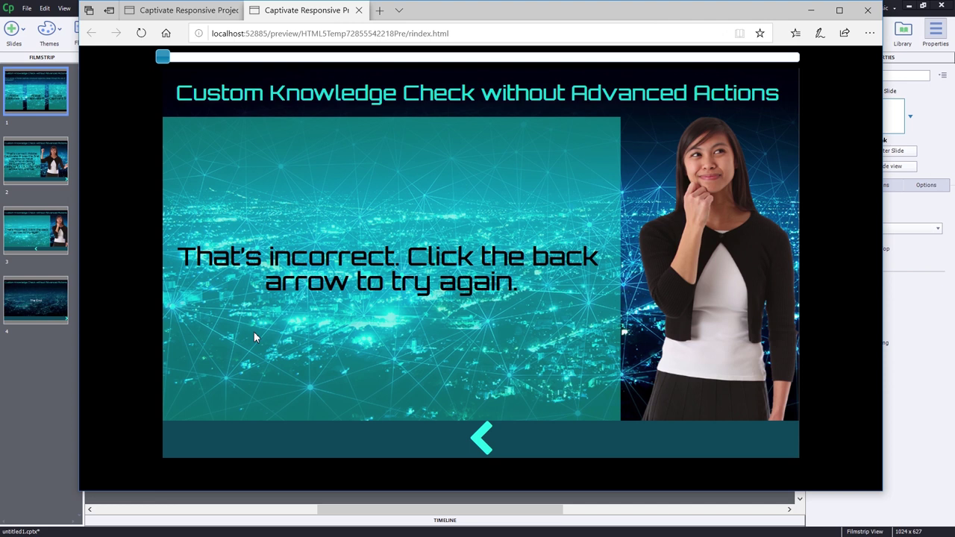
click(483, 444)
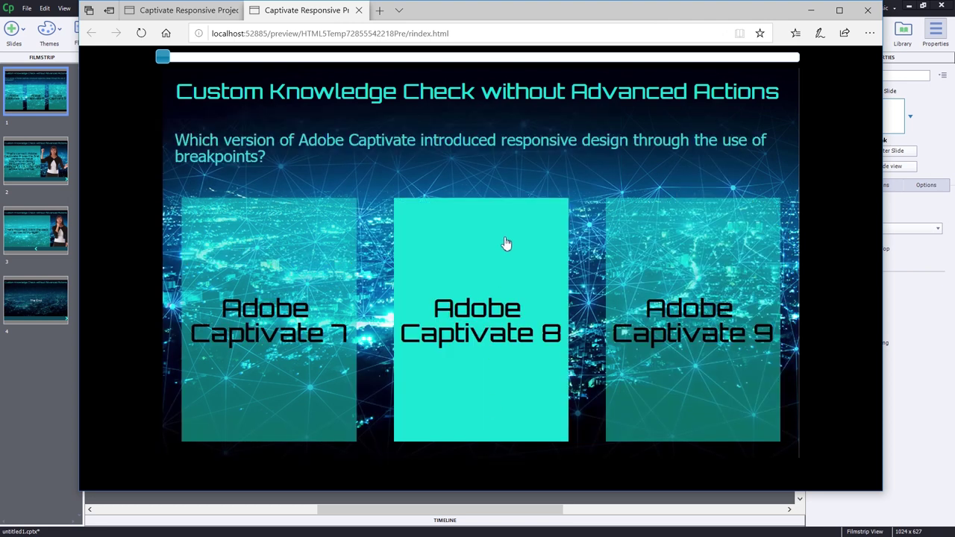
click(505, 292)
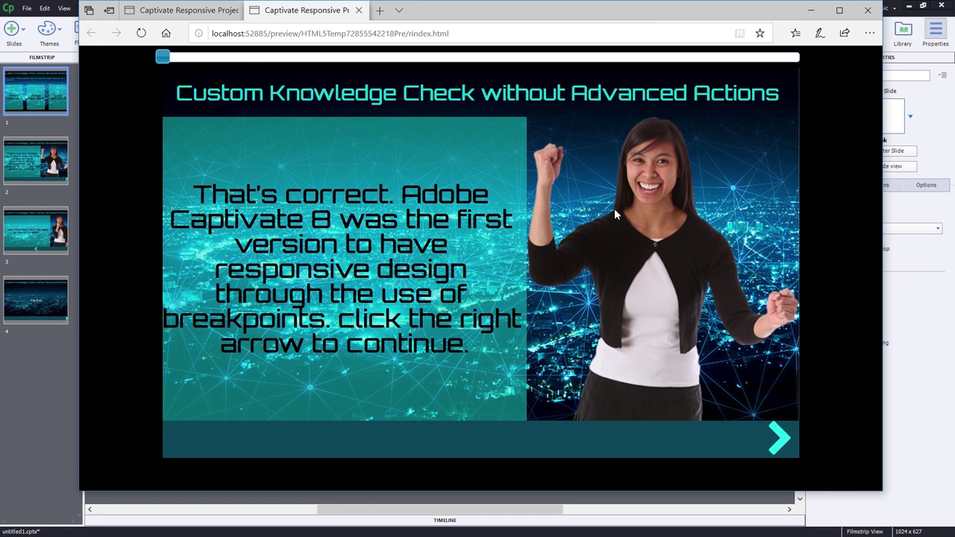
click(783, 445)
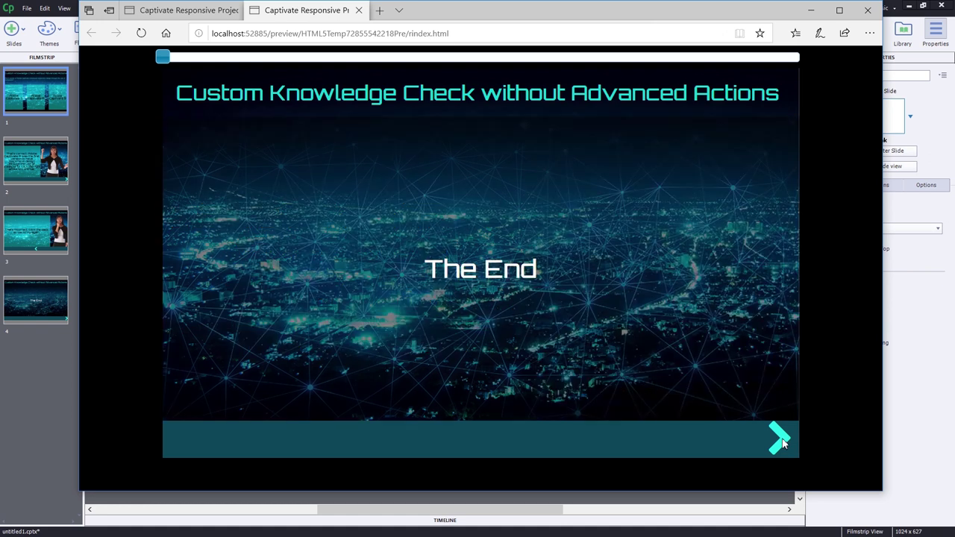